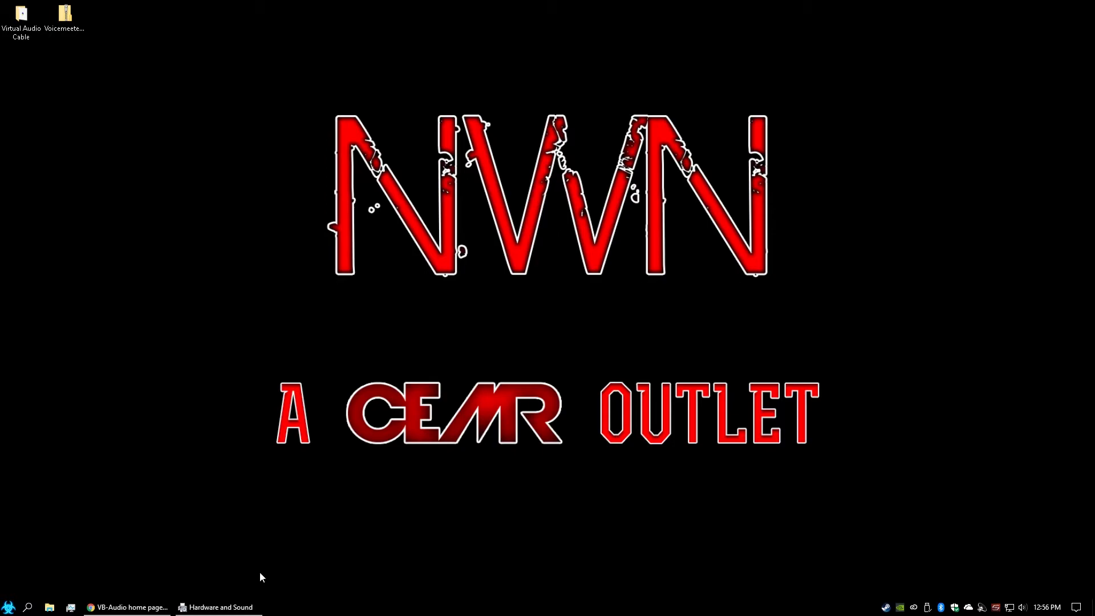
- Bring Chrome back and go to the VB-Audio Audio Apps section showing the VB-CABLE Virtual Audio Device page
left_click(152, 605)
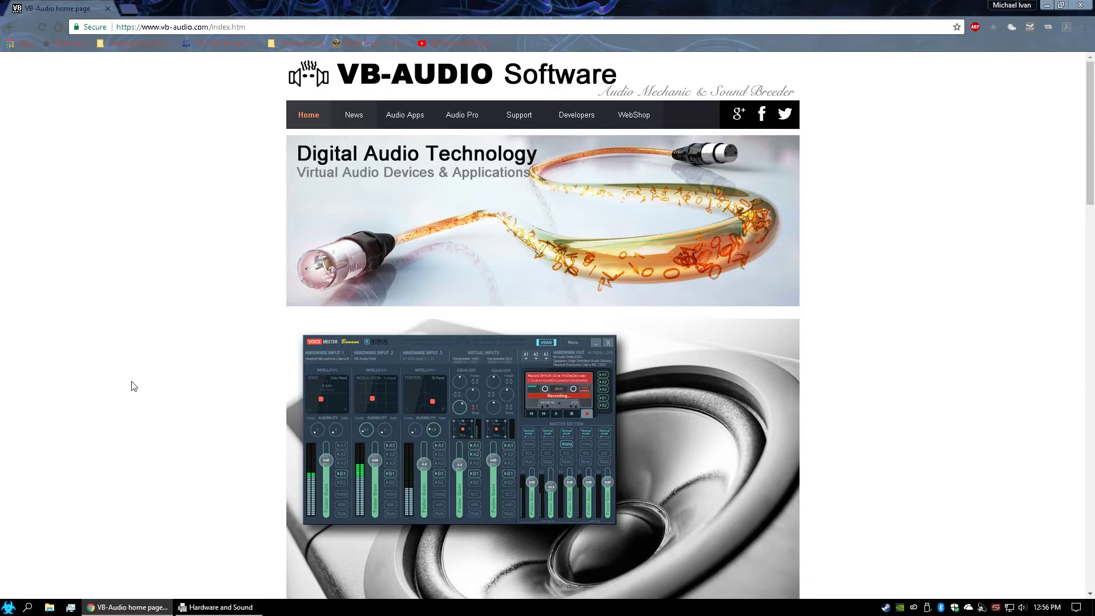
left_click(404, 114)
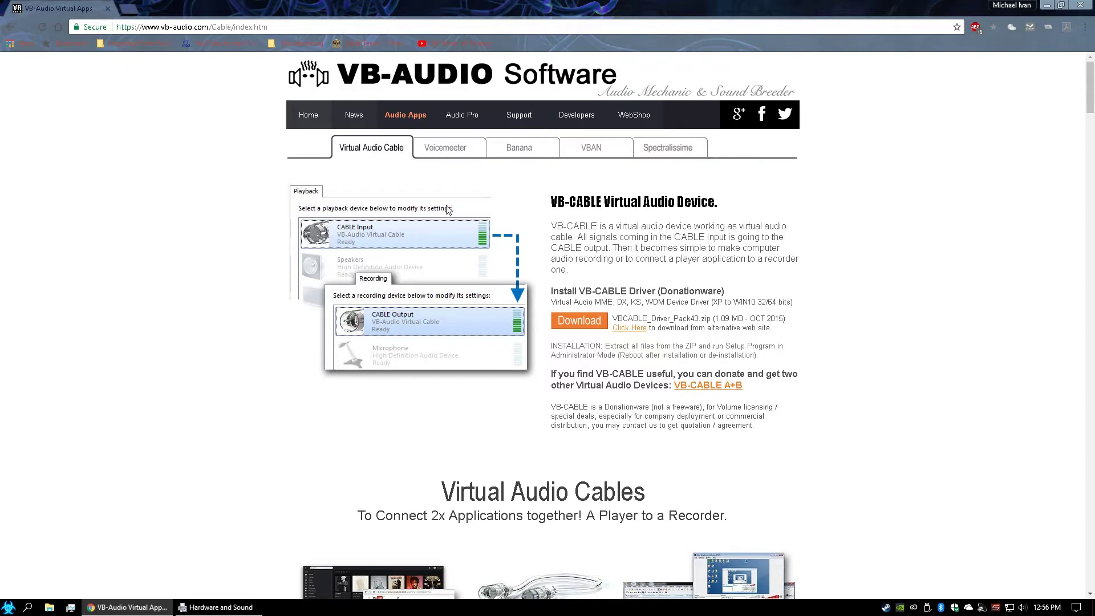
- Open the standard Voicemeeter page and scroll to the 1.0.5.9 ZIP and EXE download section
left_click(455, 151)
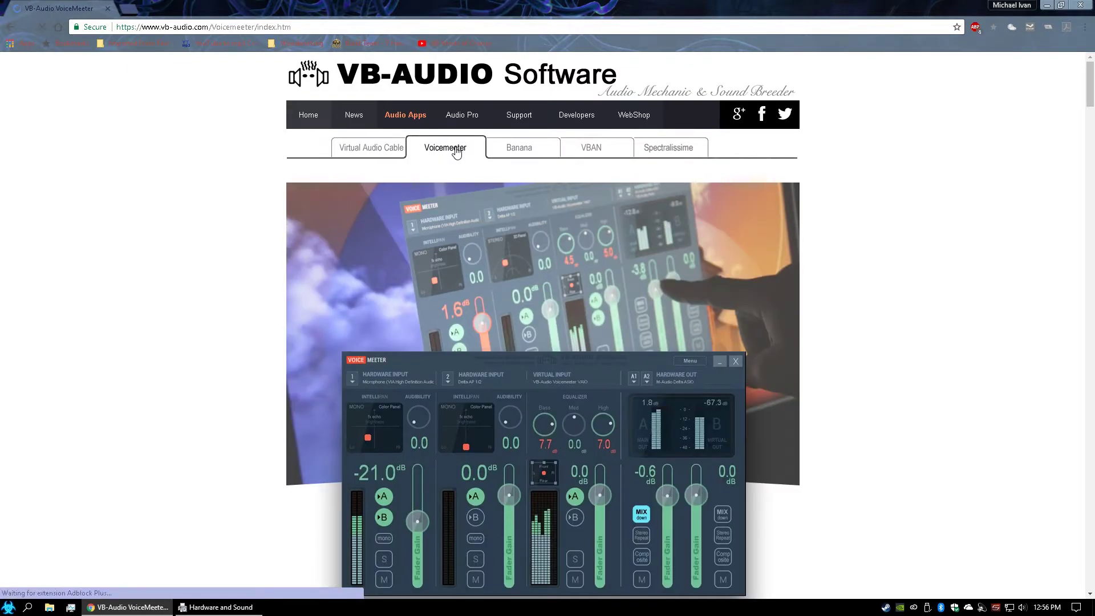
left_click(509, 152)
scroll(246, 276, "down", 1)
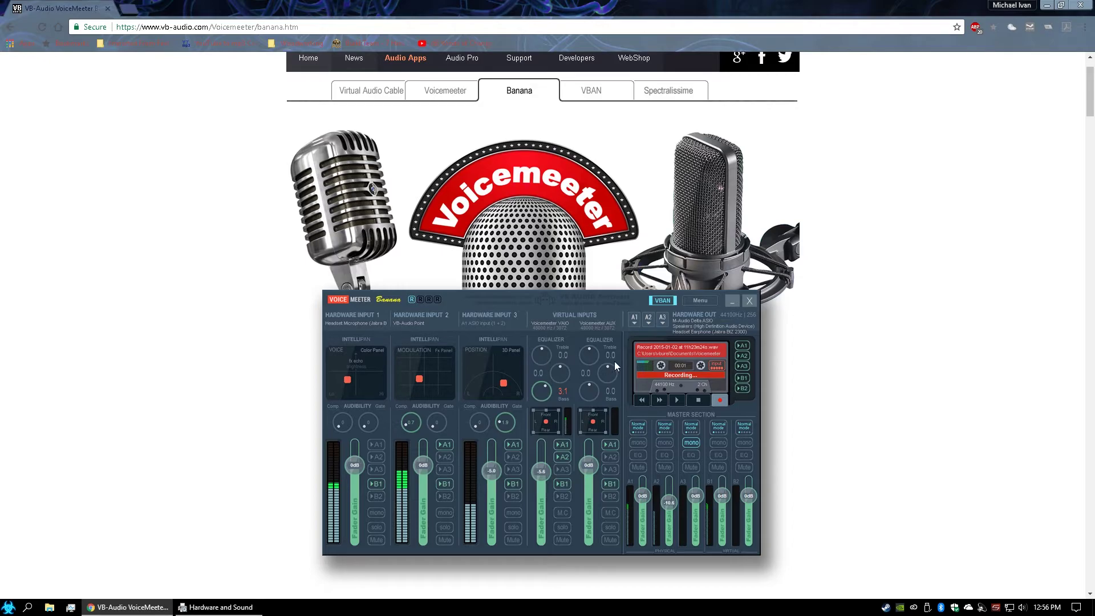
scroll(614, 361, "up", 1)
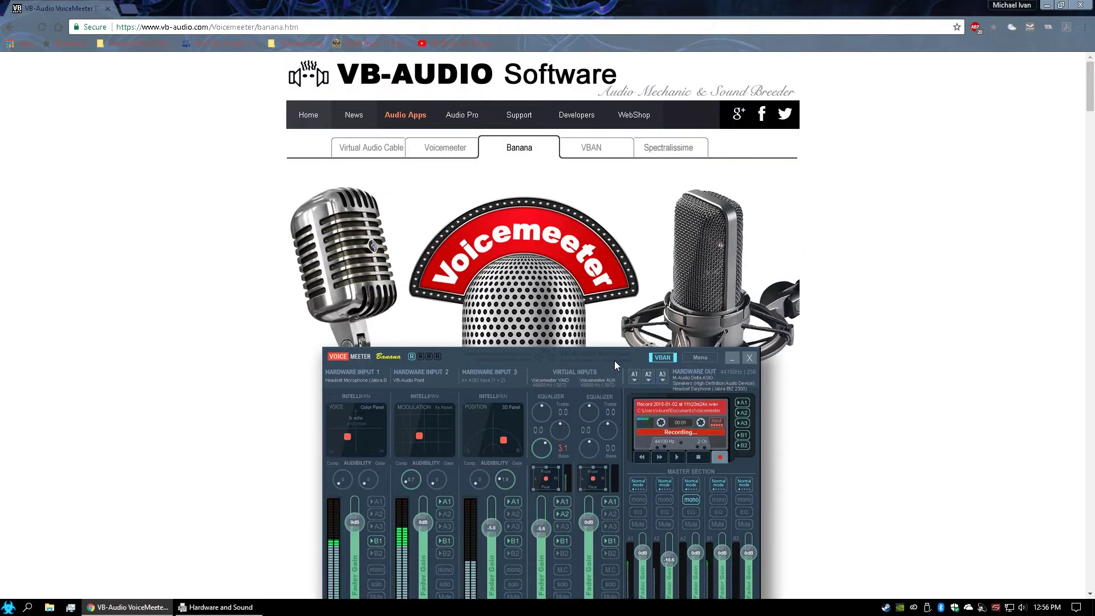
left_click(440, 158)
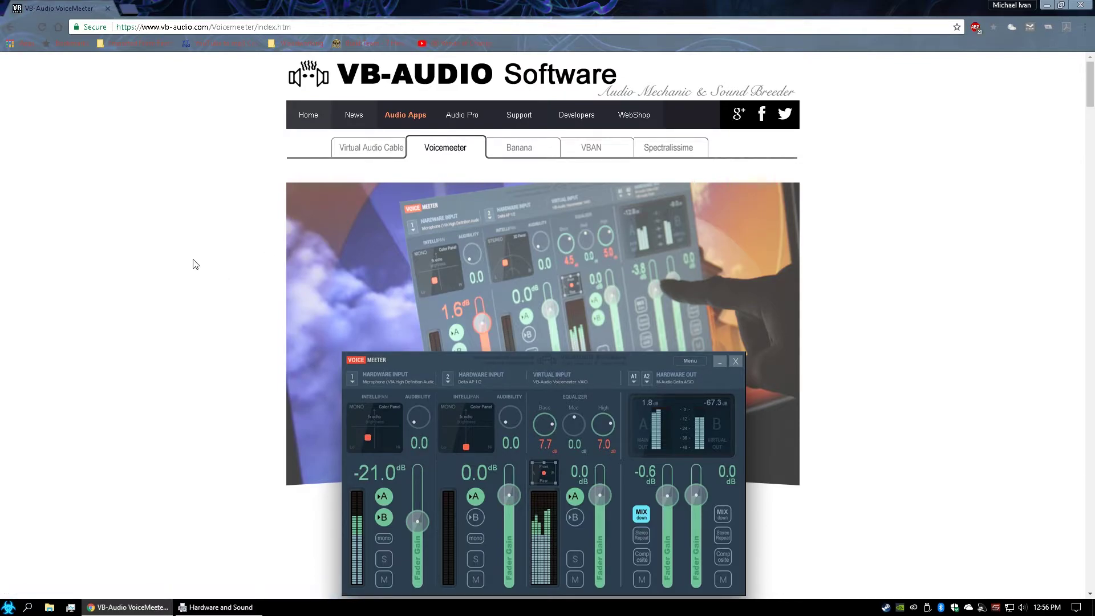
scroll(195, 264, "down", 9)
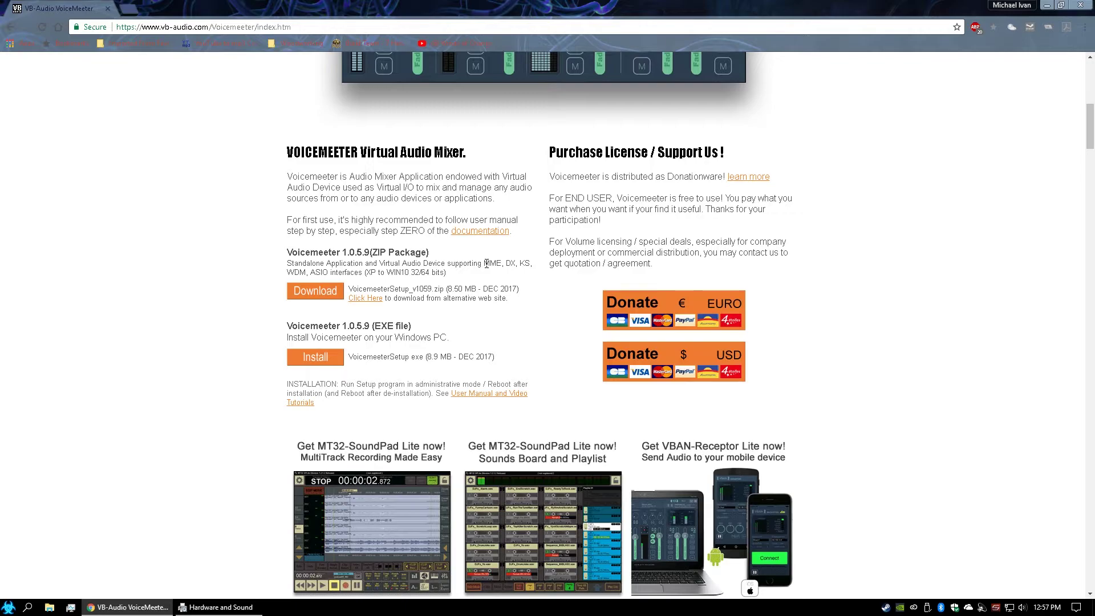
- Extract VoicemeeterSetup.exe from VoicemeeterSetup_v1059.zip onto the desktop using 7-Zip
left_click(1047, 6)
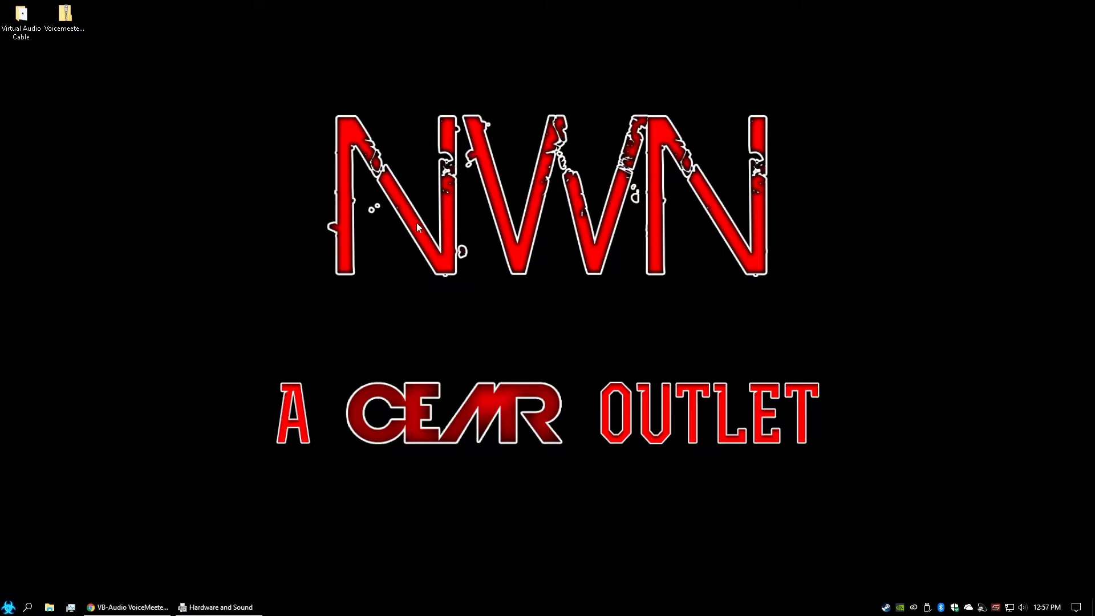
left_click(66, 15)
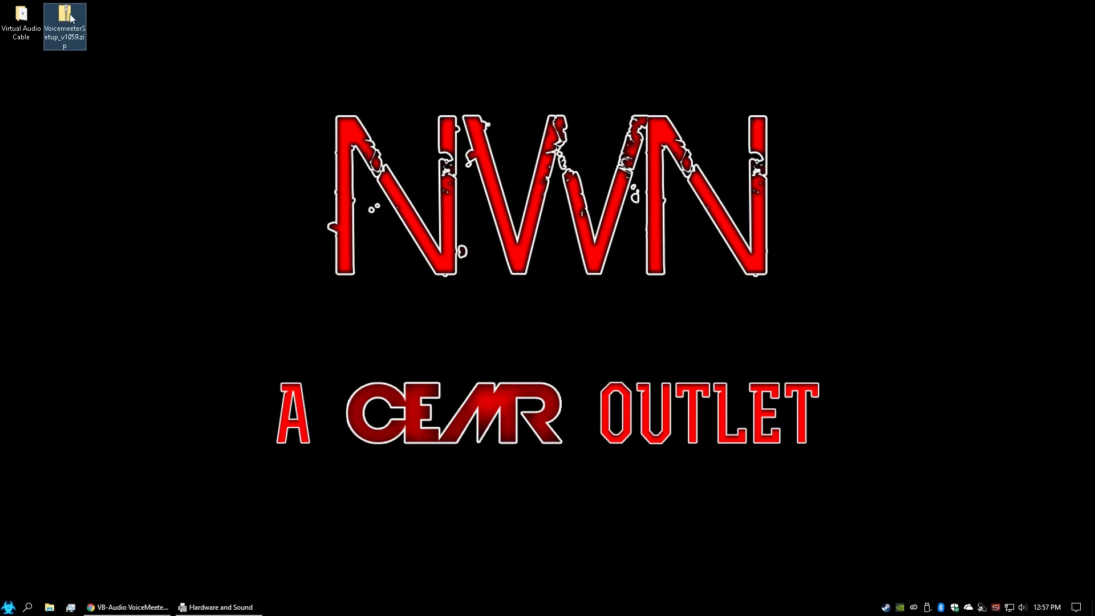
right_click(69, 15)
mouse_move(130, 52)
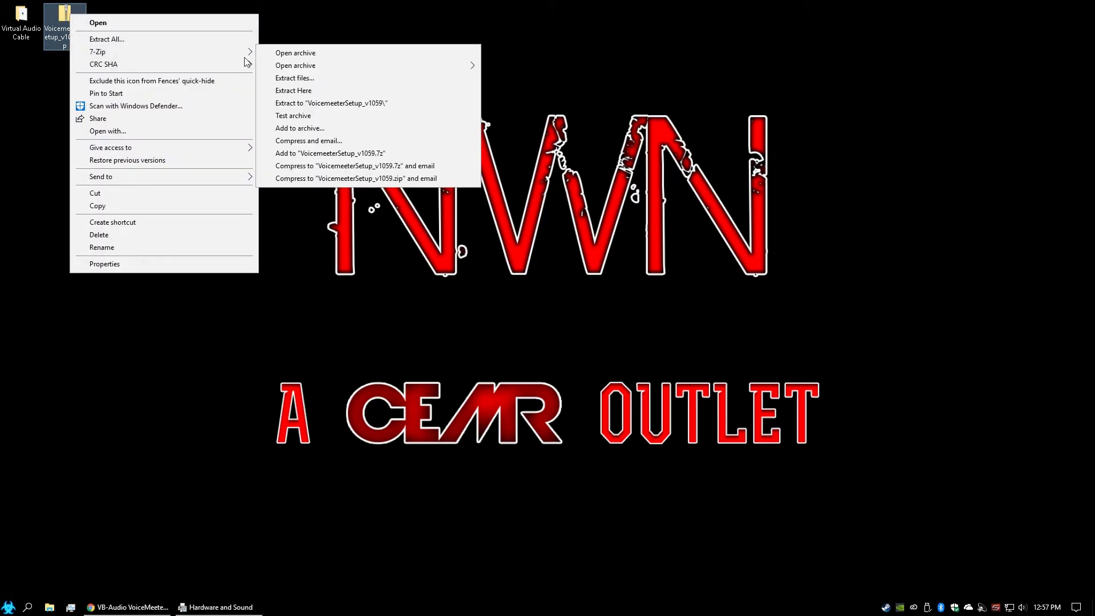
left_click(296, 48)
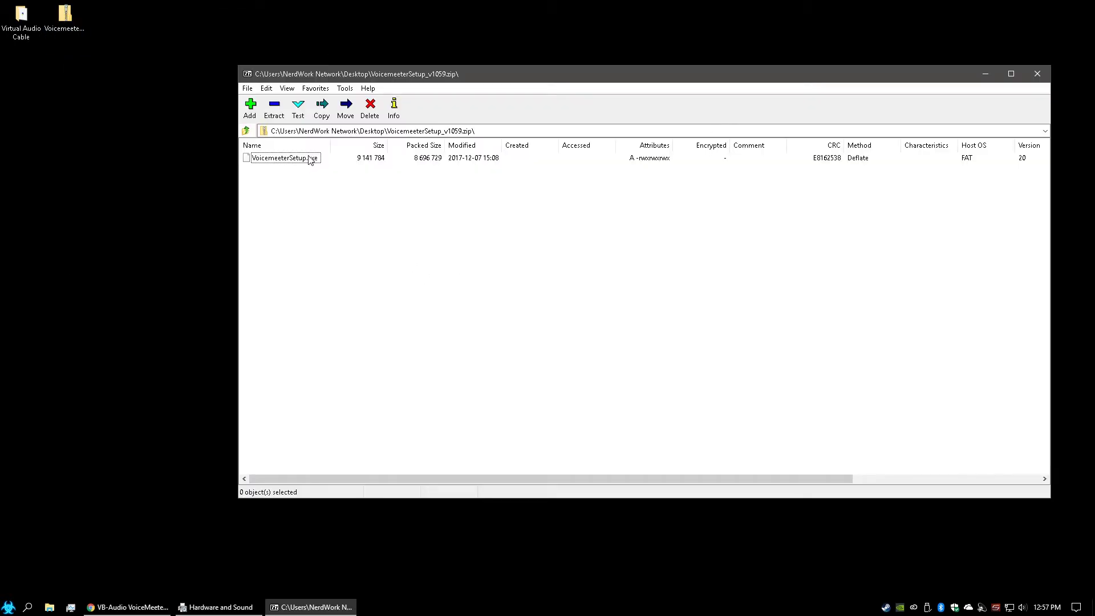
left_click_drag(314, 160, 67, 171)
left_click(1037, 73)
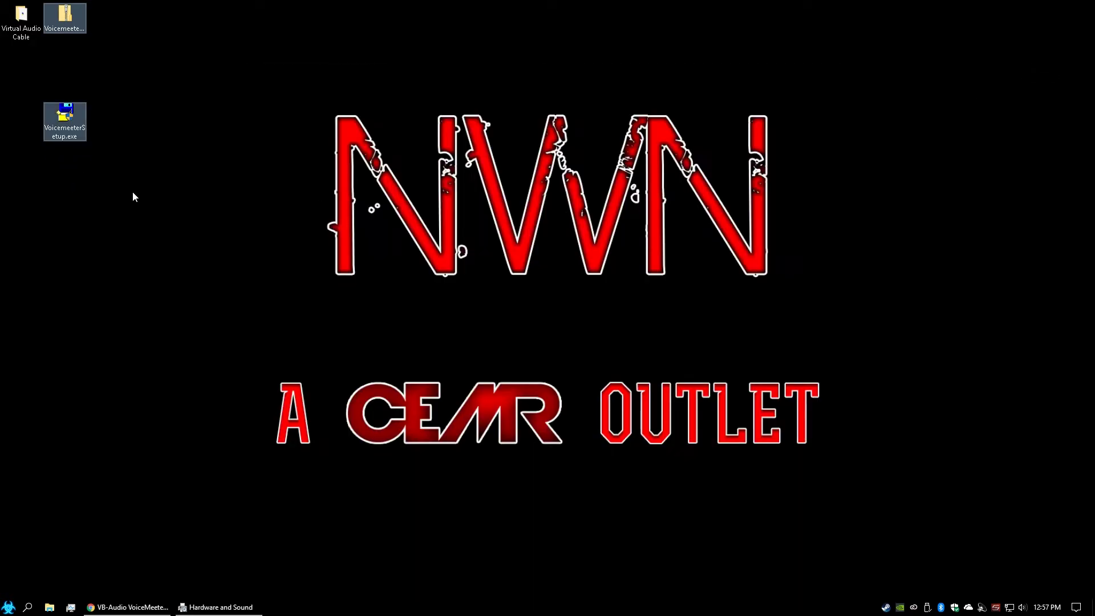
- Install Voicemeeter from VoicemeeterSetup.exe as administrator, acknowledge the reboot notice, and close Chrome
right_click(59, 114)
left_click(122, 138)
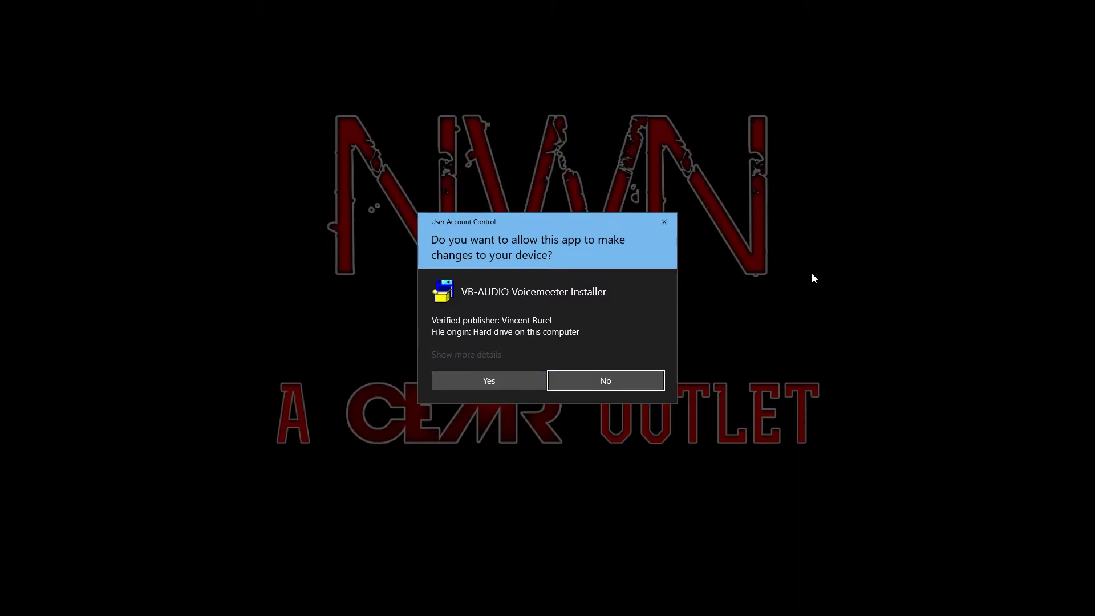
left_click(499, 383)
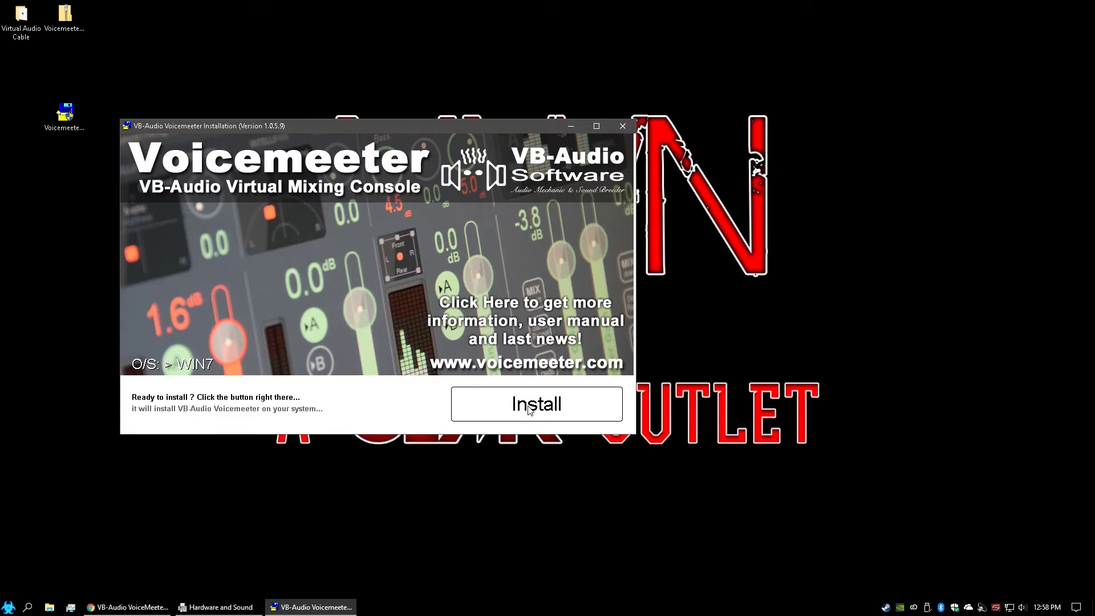
left_click(529, 410)
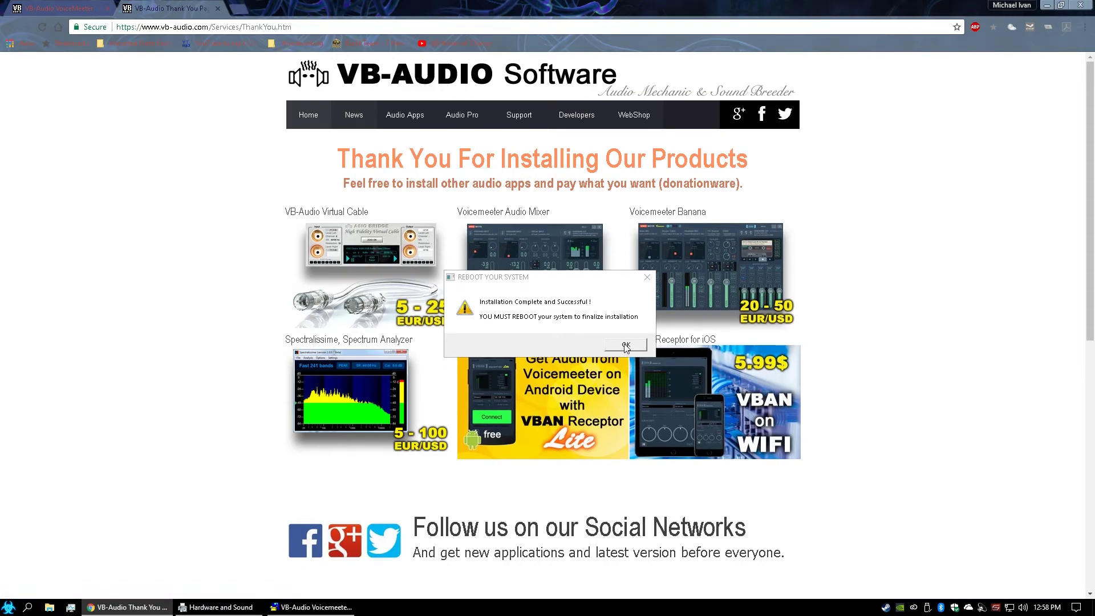
left_click(625, 346)
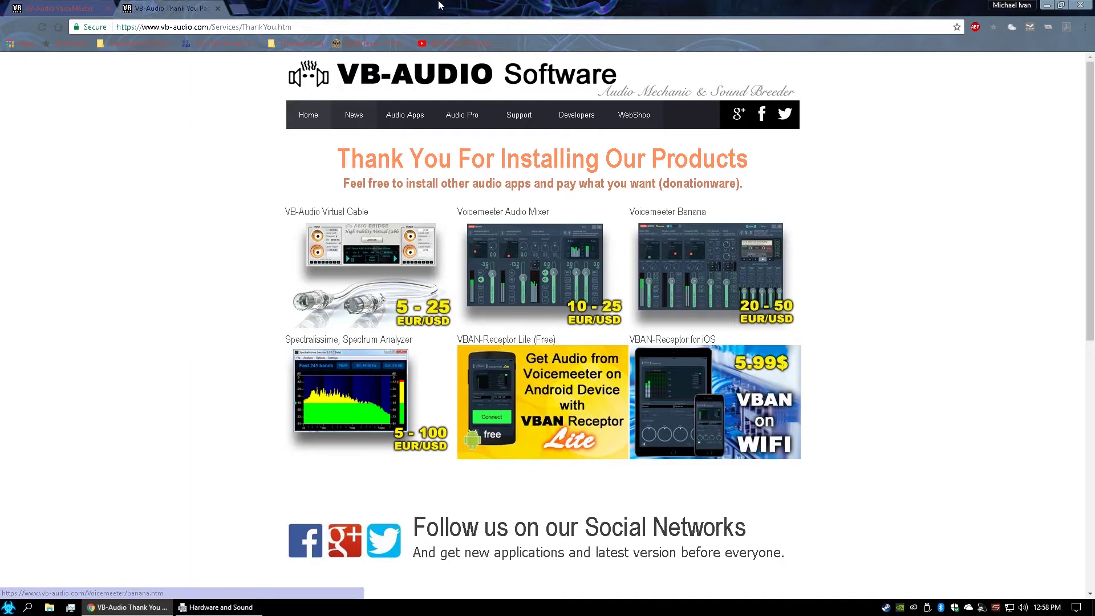
left_click(217, 8)
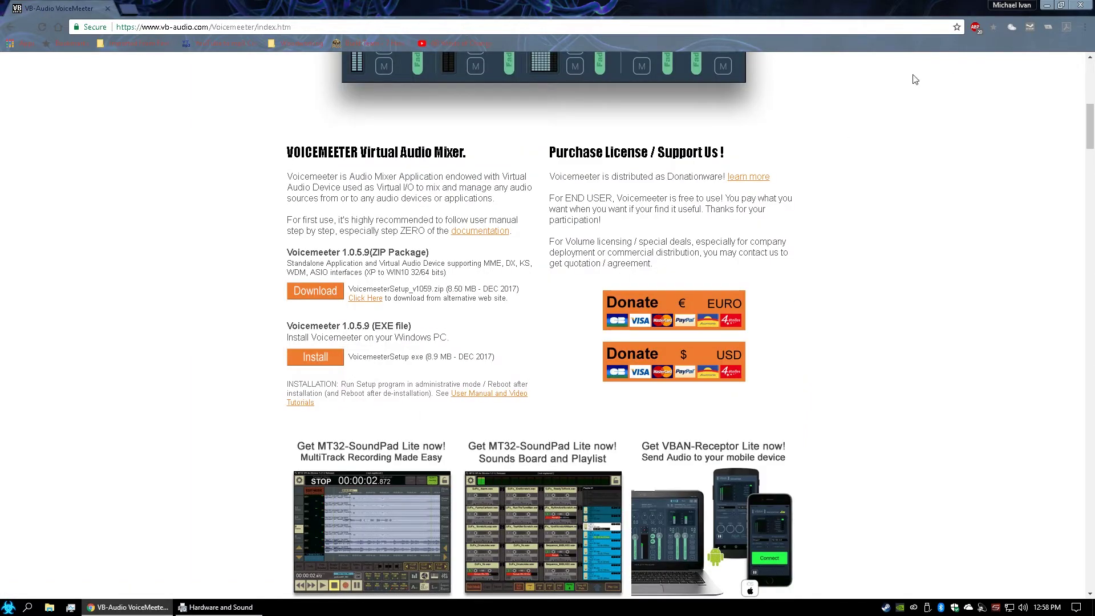
left_click(1078, 6)
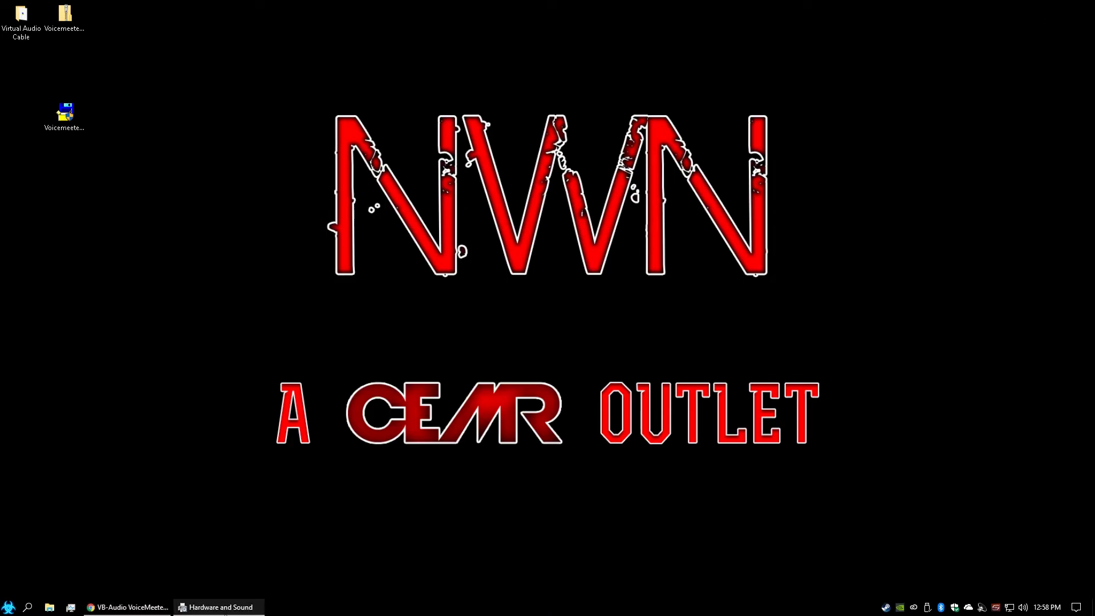
- Open the Sound dialog from Hardware and Sound and select the VoiceMeeter Input playback device
left_click(225, 609)
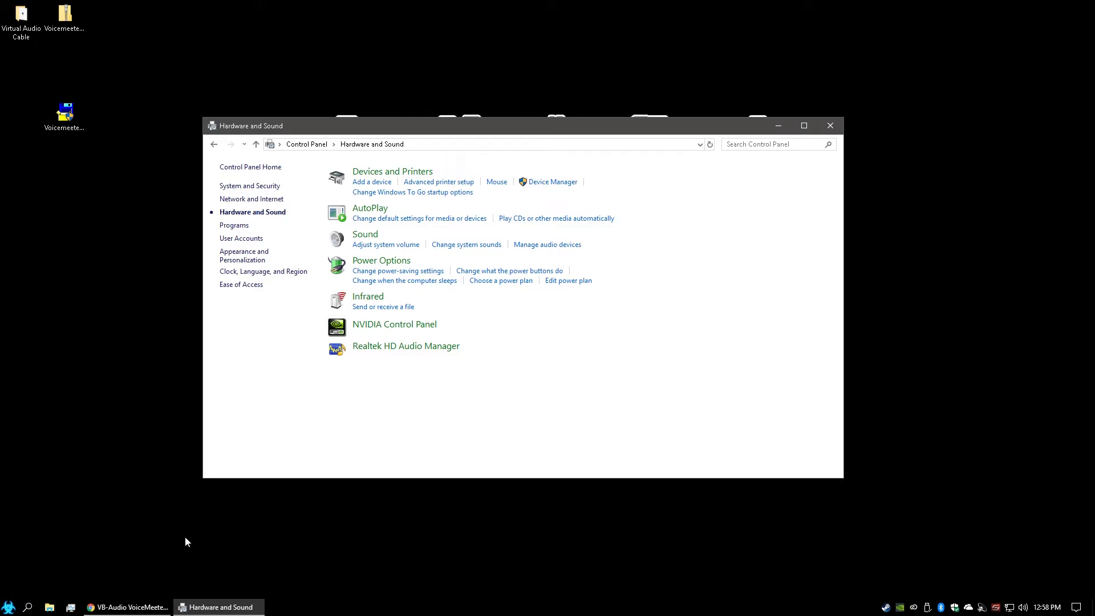
left_click(5, 611)
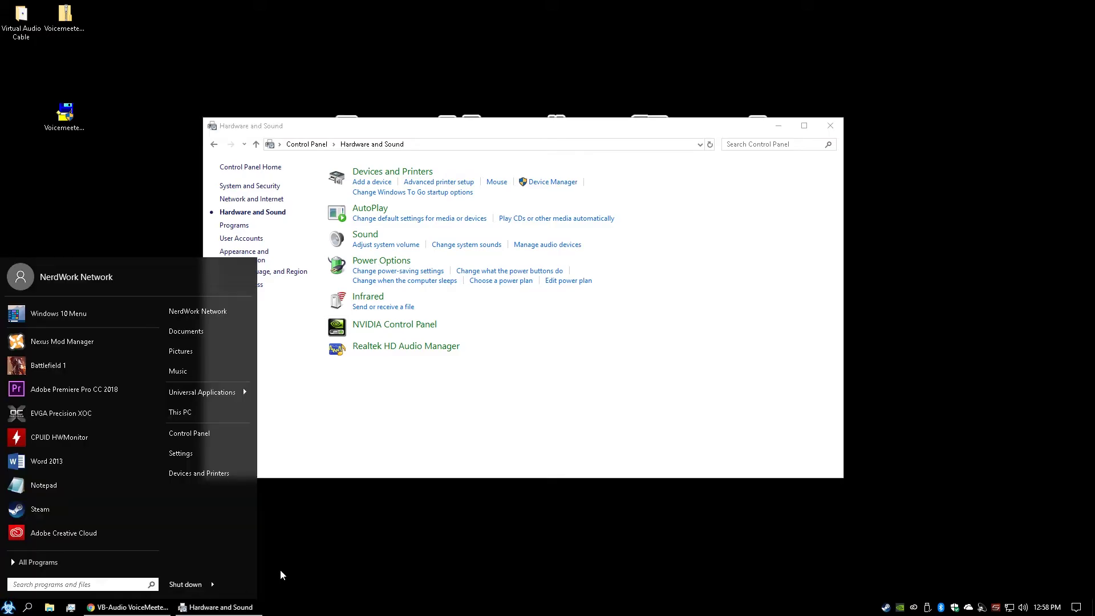
left_click(349, 444)
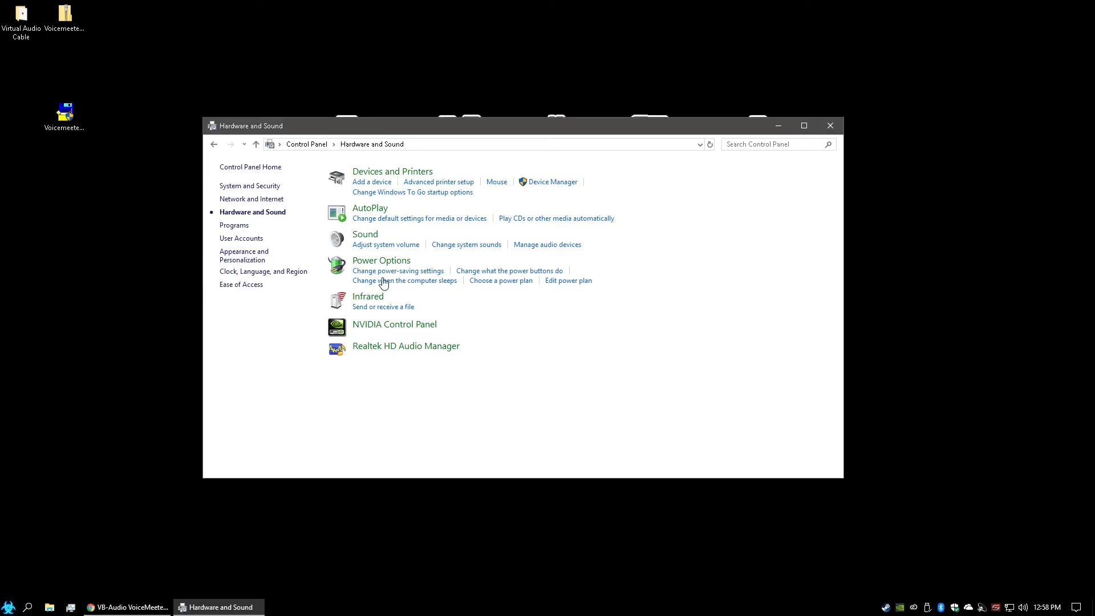
left_click(375, 238)
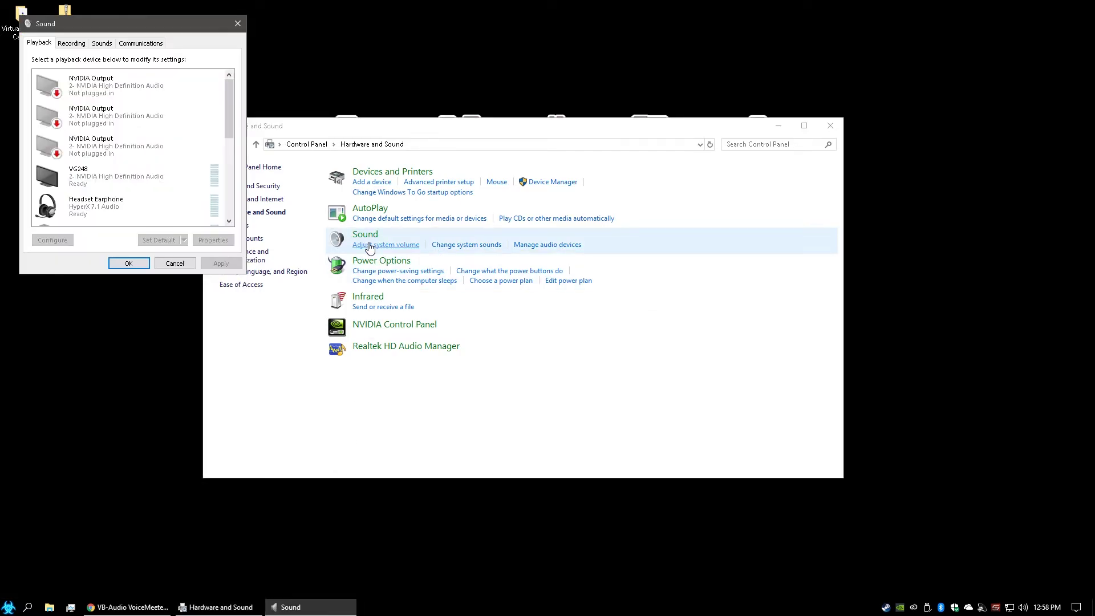
scroll(192, 196, "down", 5)
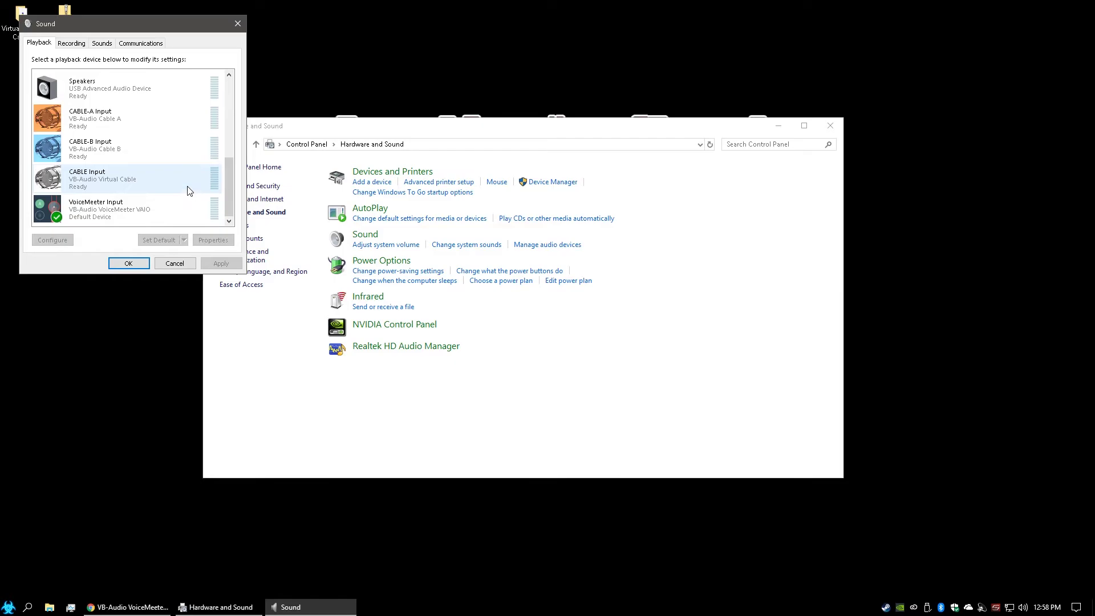
left_click(149, 210)
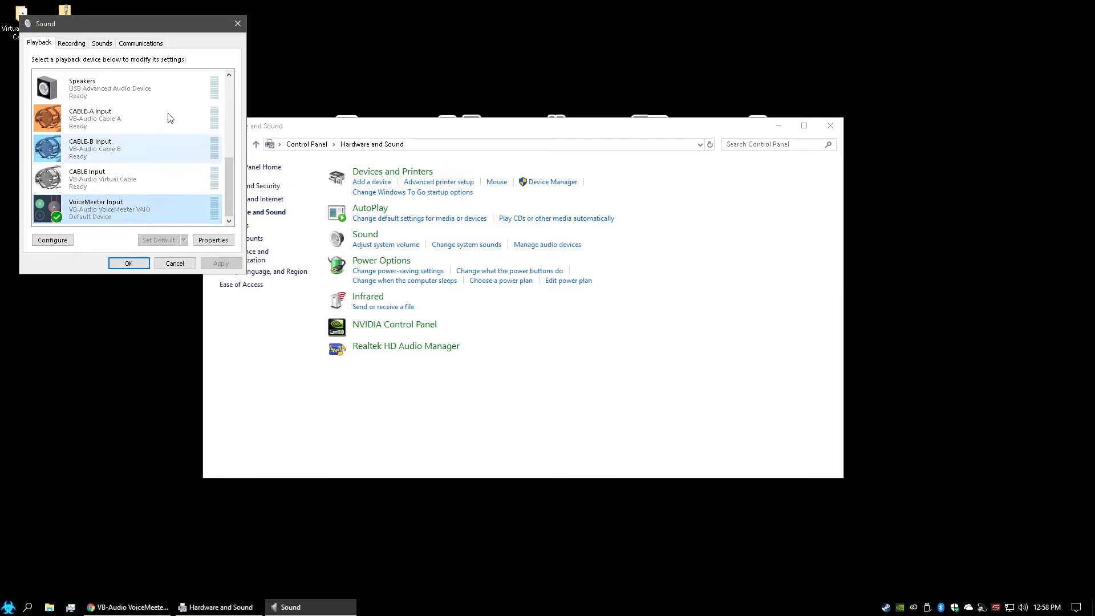
- Compare the CABLE playback devices, confirm VoiceMeeter Input is the Default Device, and close Sound
left_click_drag(174, 25, 744, 298)
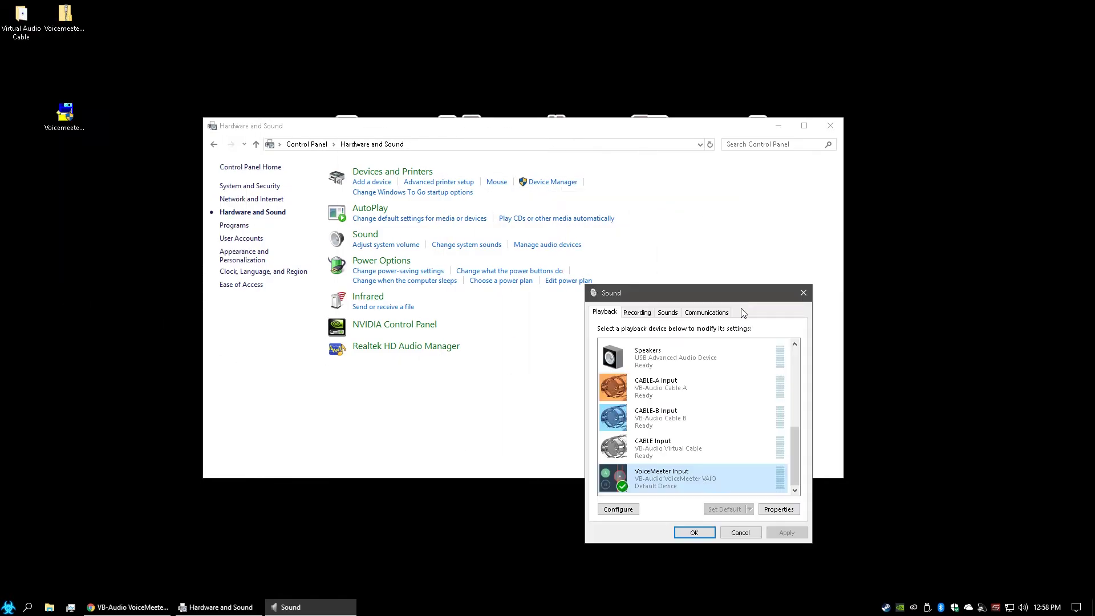
right_click(699, 484)
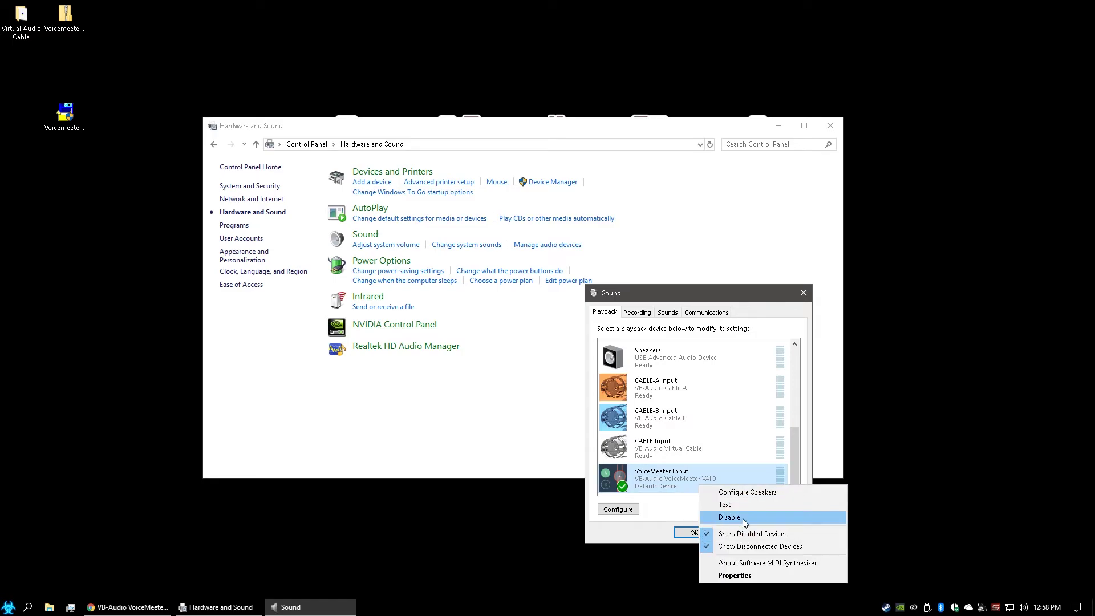
left_click(672, 519)
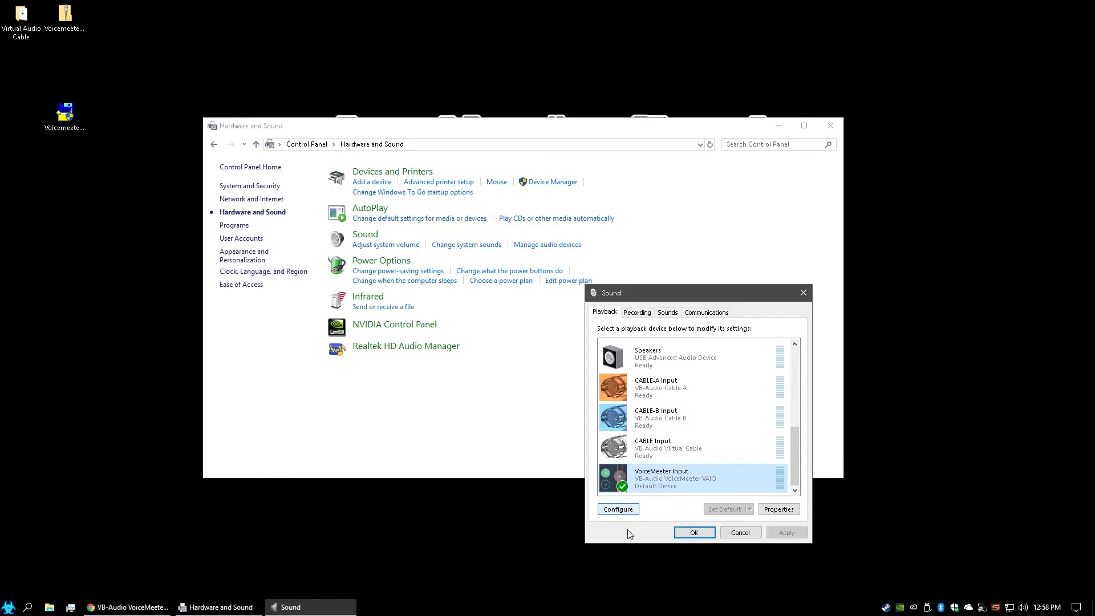
left_click(707, 449)
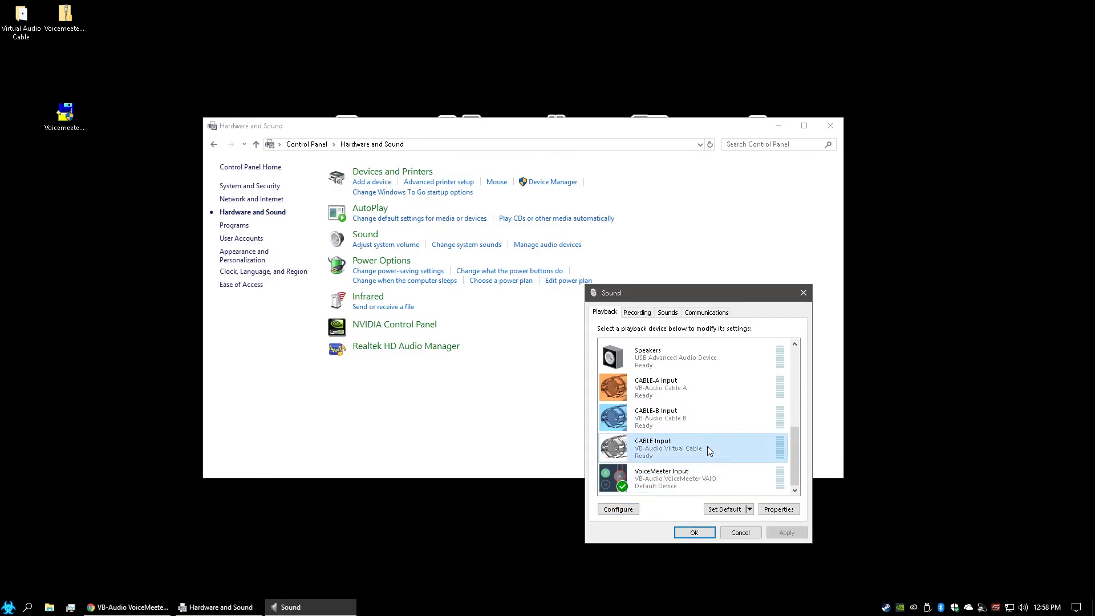
left_click(709, 398)
left_click(709, 417)
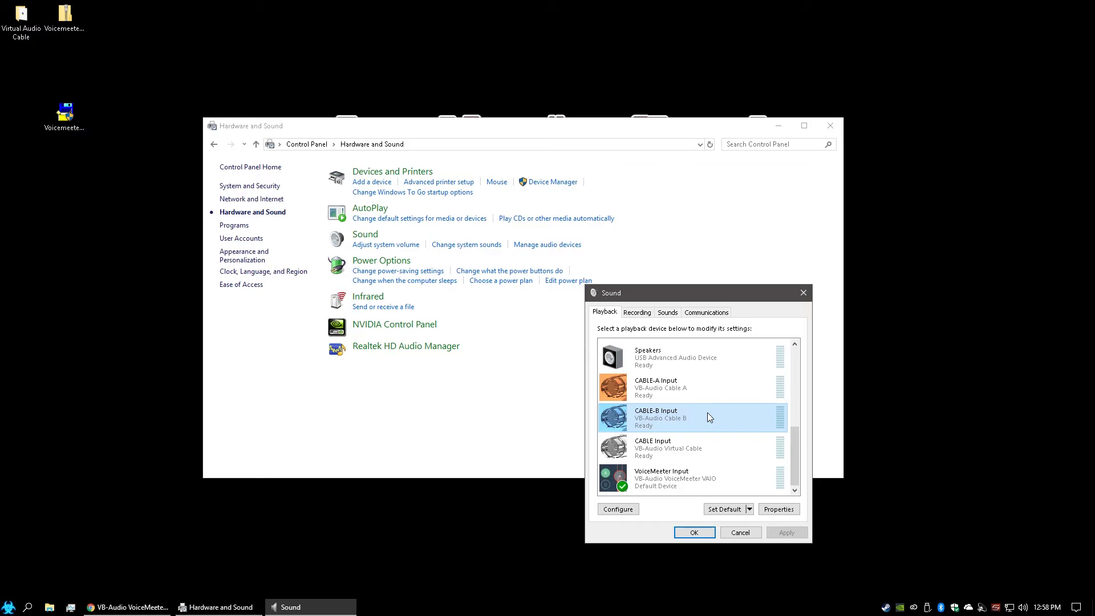
left_click(696, 480)
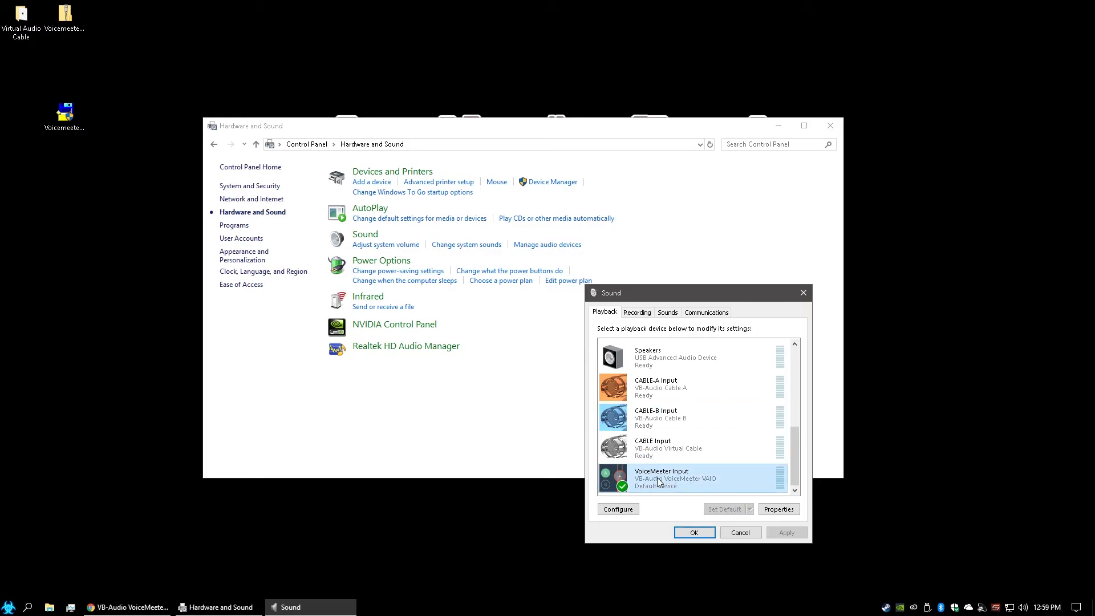
left_click(694, 532)
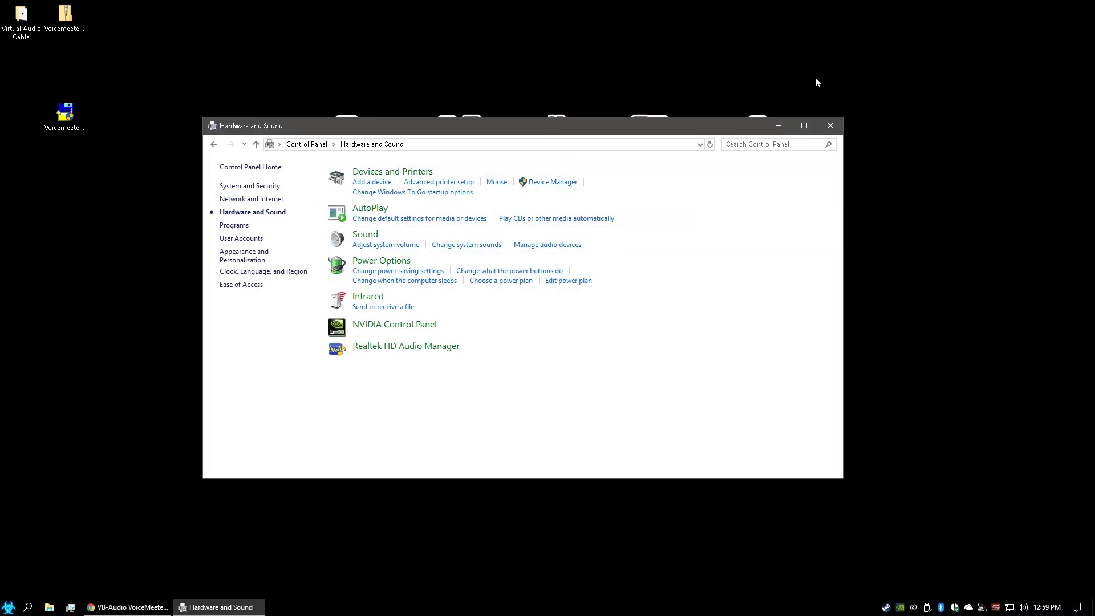
- Close Hardware and Sound and delete VoicemeeterSetup.exe from the desktop
left_click(830, 125)
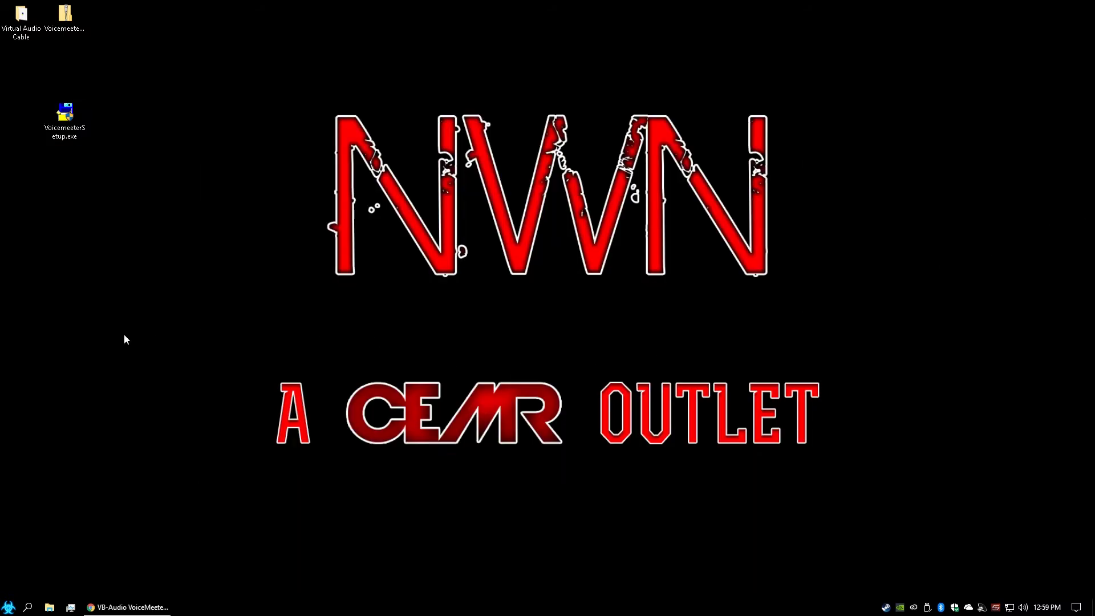
left_click(85, 132)
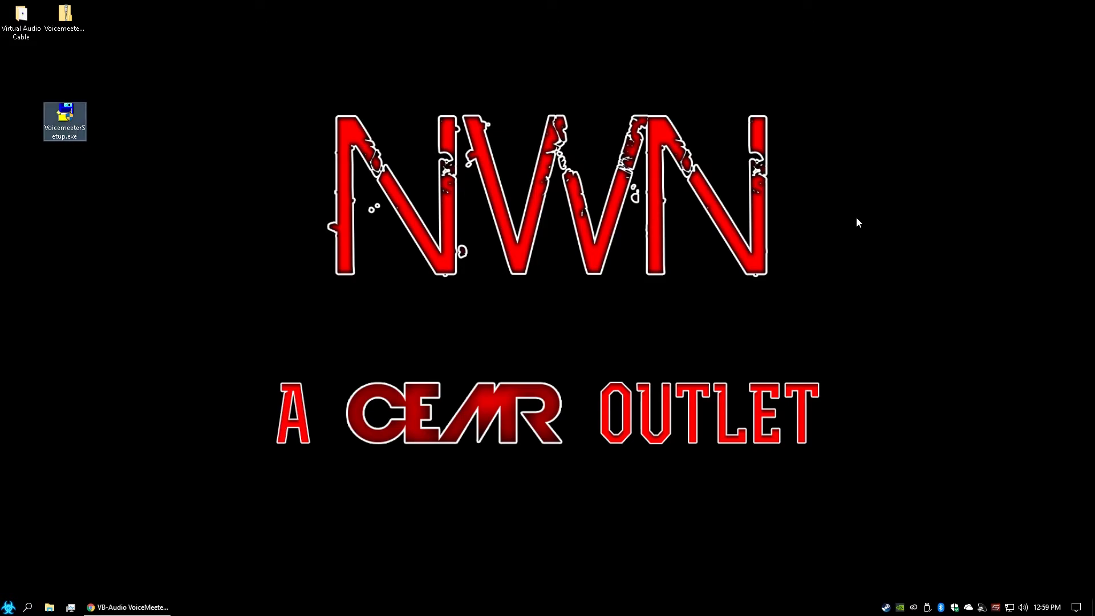
key("Delete")
- Launch Voicemeeter by searching 'voice' in Windows search
left_click(27, 607)
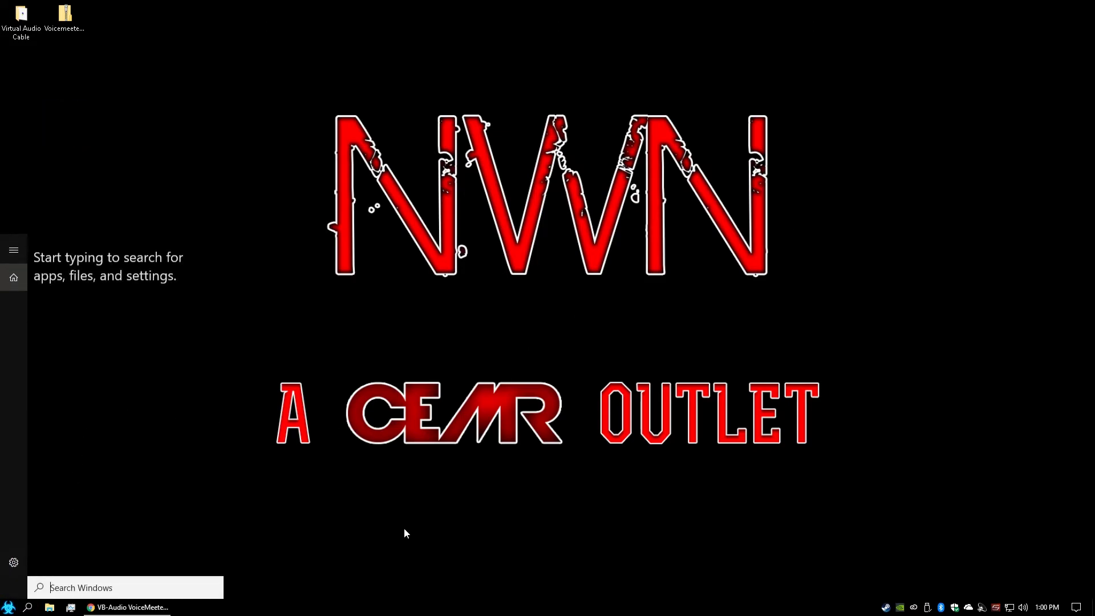
type("voice")
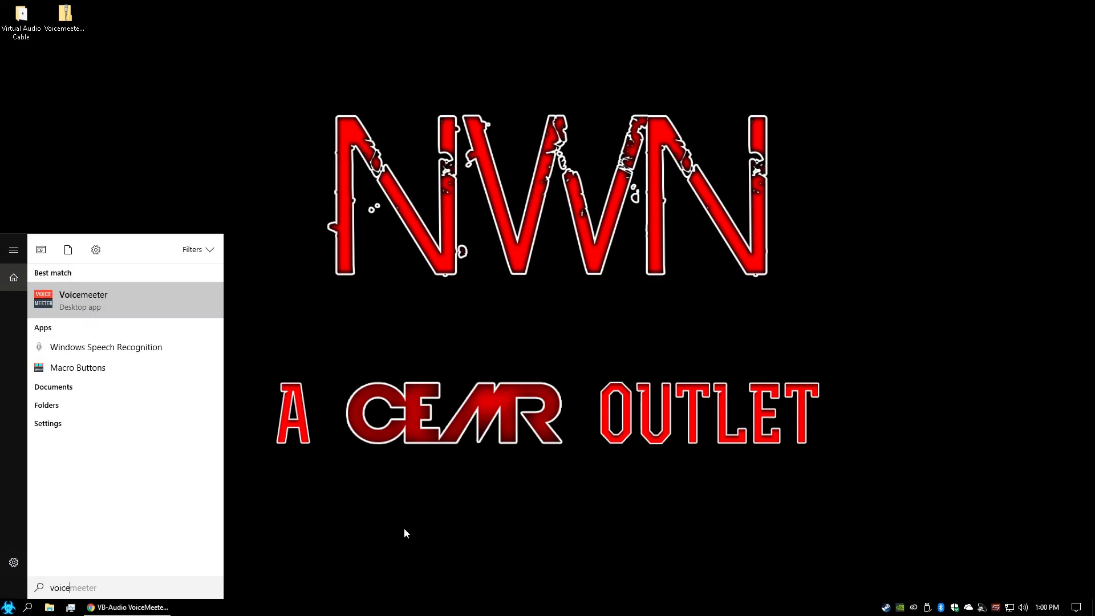
left_click(91, 301)
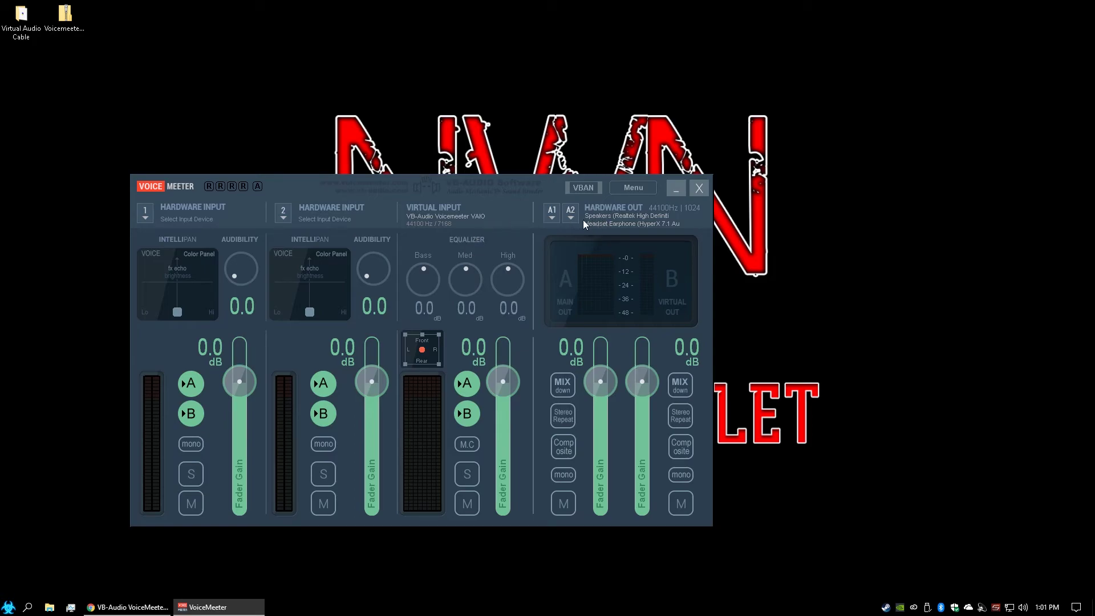
left_click(556, 221)
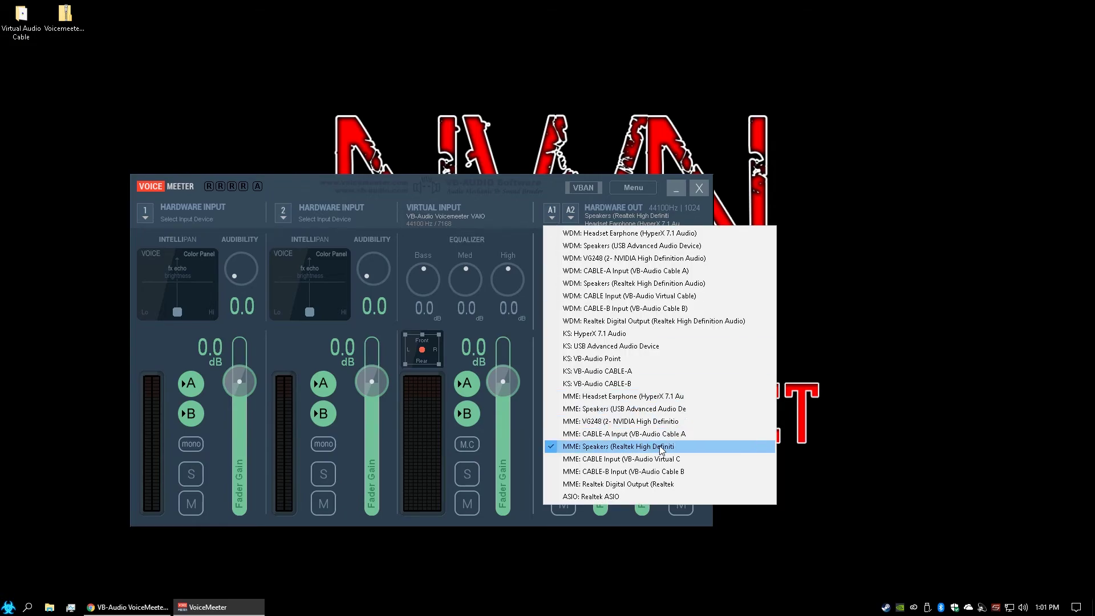
left_click(661, 451)
left_click(571, 223)
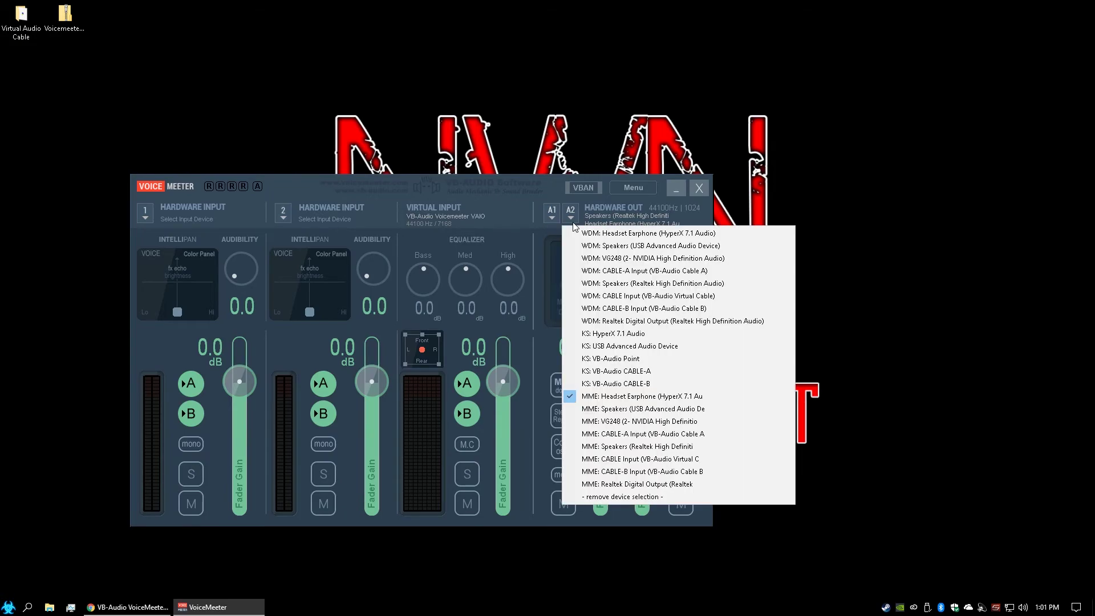
left_click(710, 398)
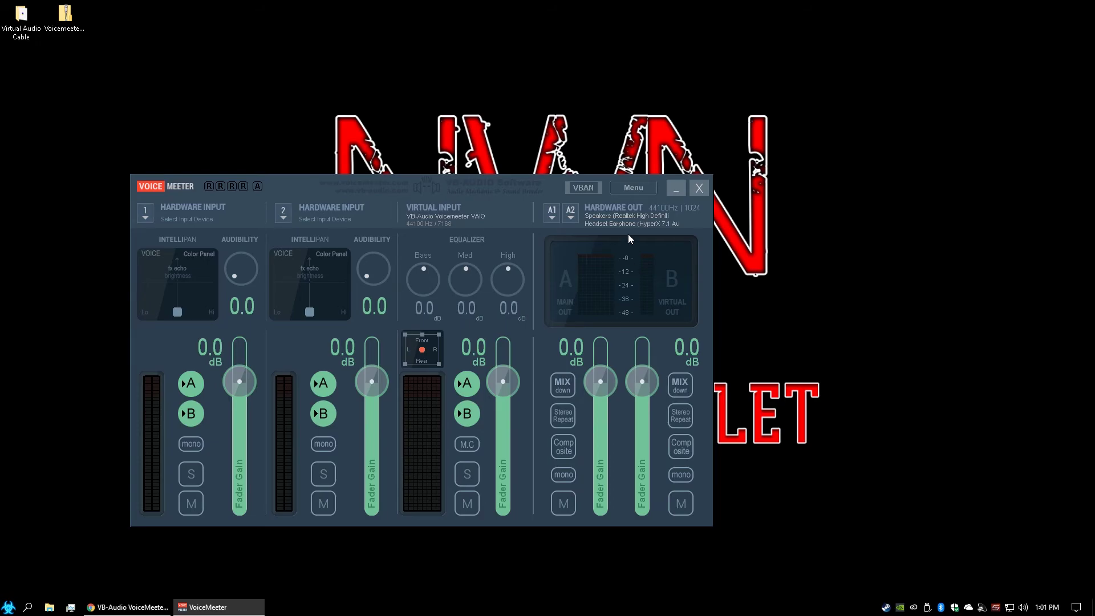
- Enable System Tray (Run at Startup) in Voicemeeter's Menu
left_click(629, 192)
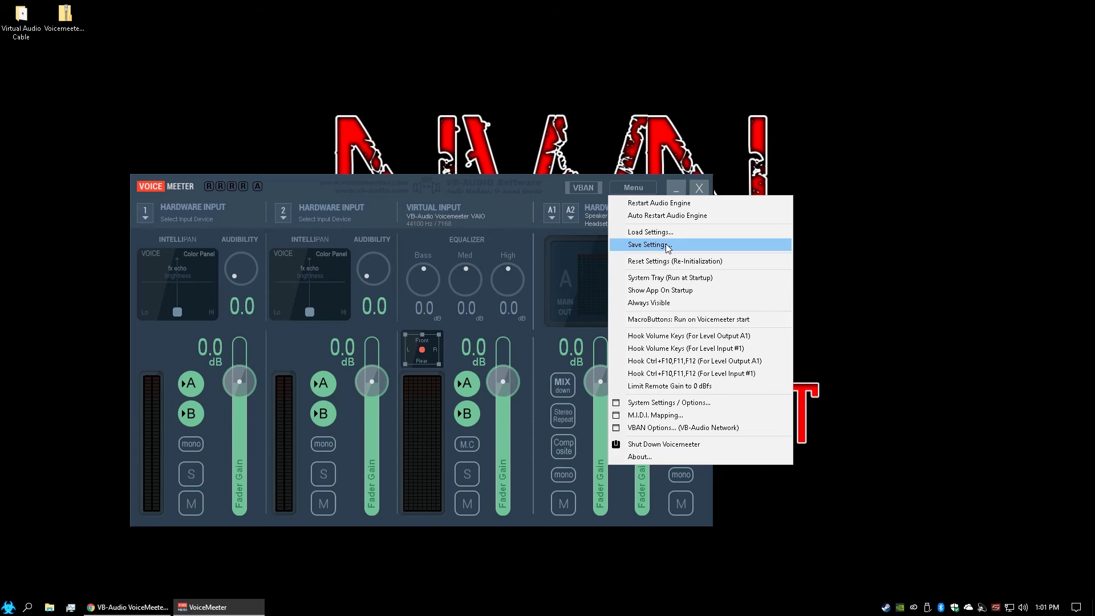
left_click(716, 278)
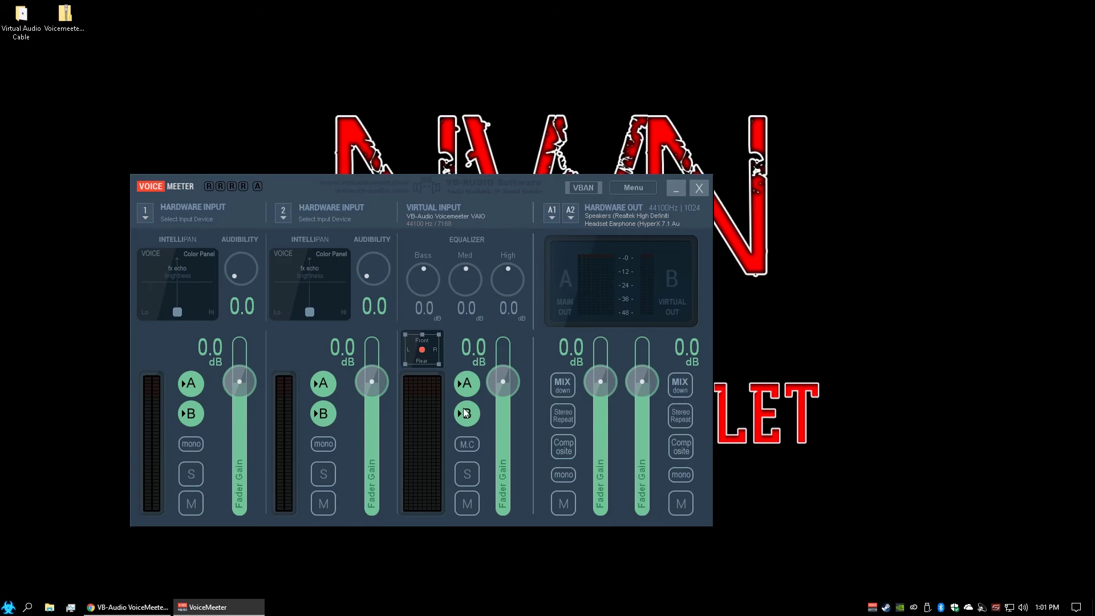